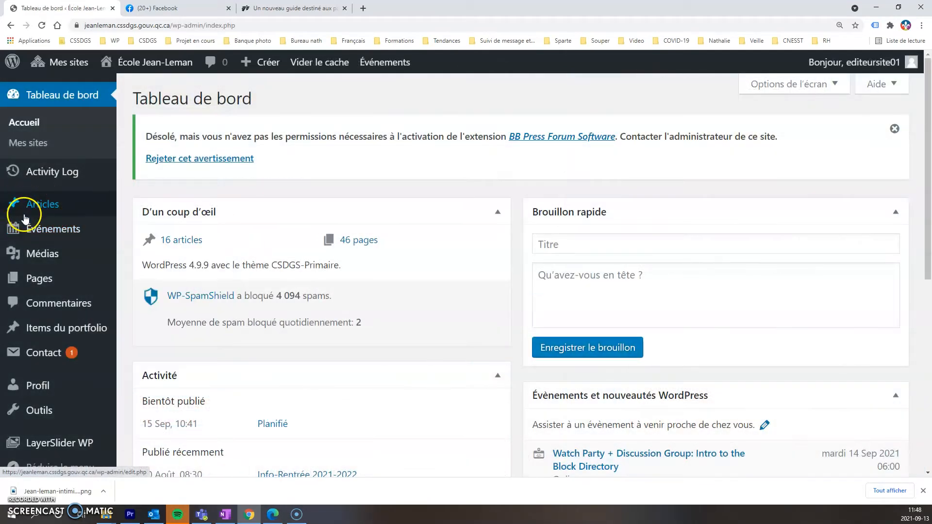
Open the list of all articles and select the Planifié and Info-Rentrée 2021-2022 articles for a bulk action
mouse_move(42, 203)
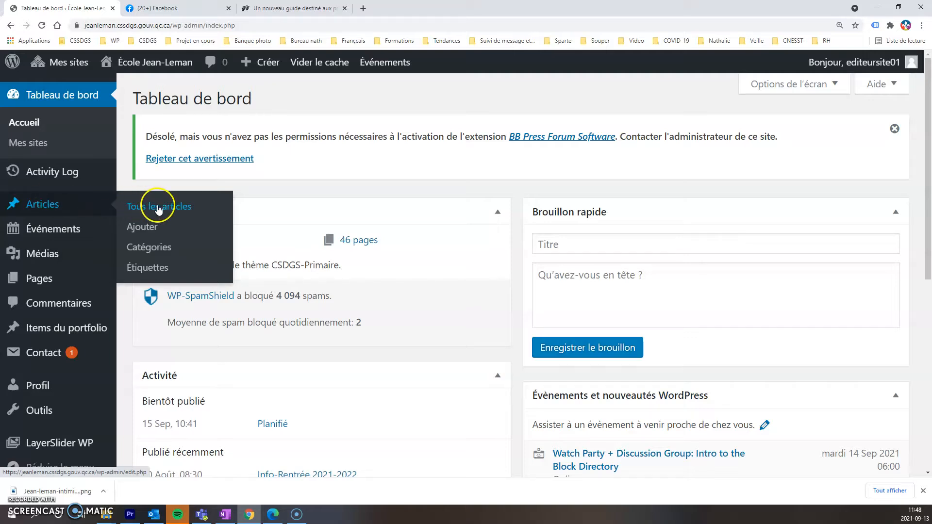
click(175, 210)
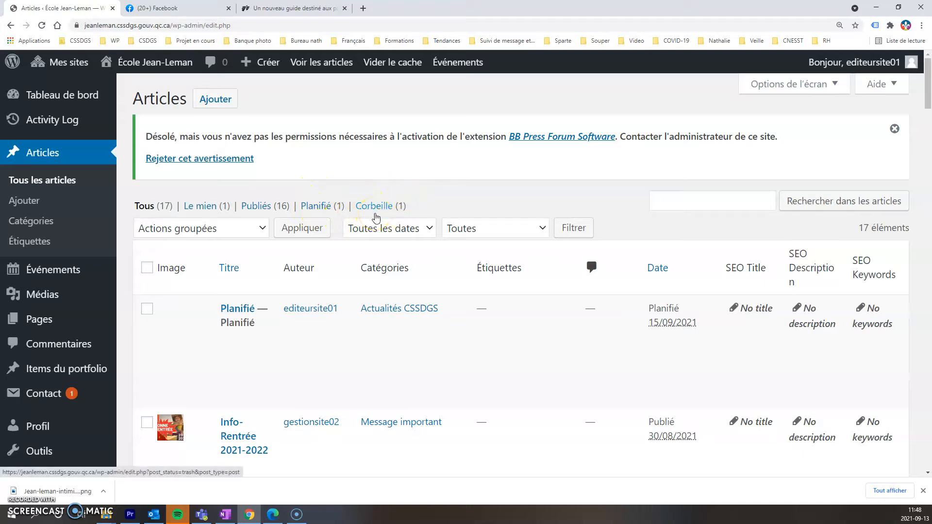
click(257, 232)
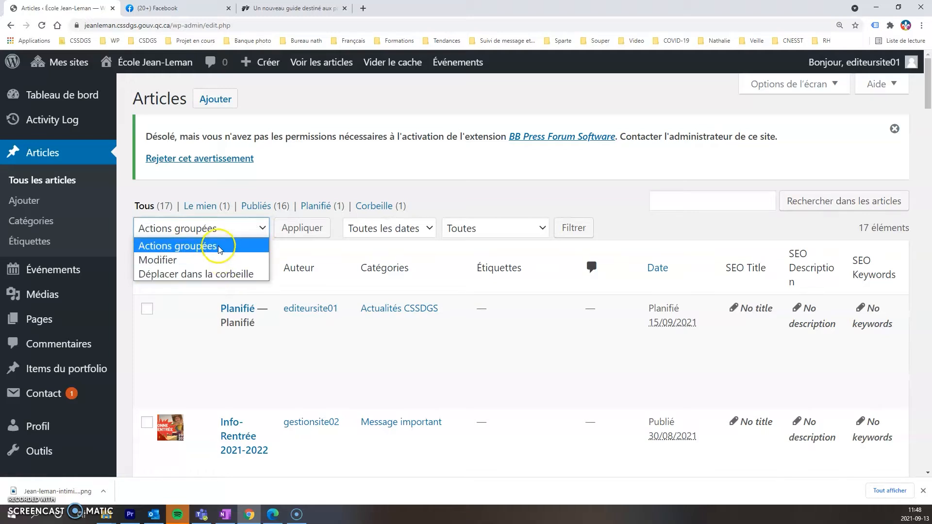
click(147, 308)
click(147, 422)
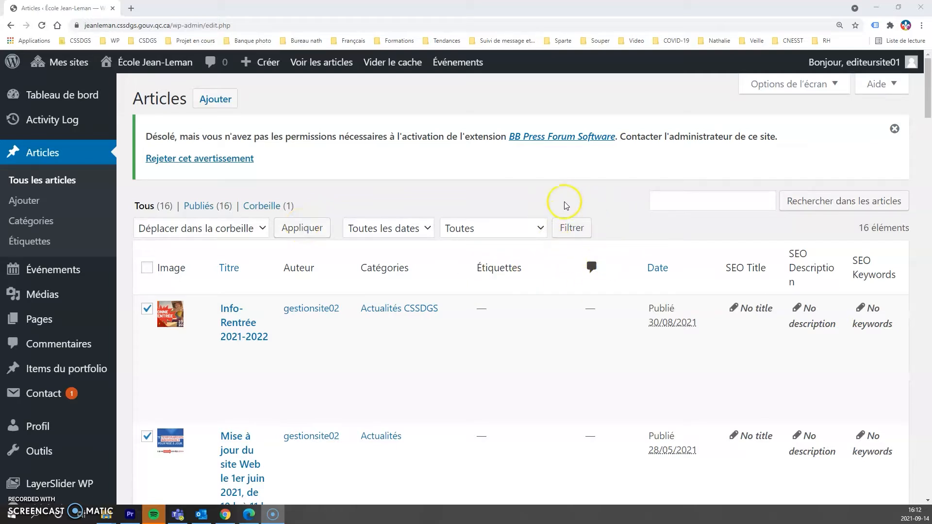
Set the article list filters to the date avril 2021 and the category Actualités
click(427, 229)
click(384, 287)
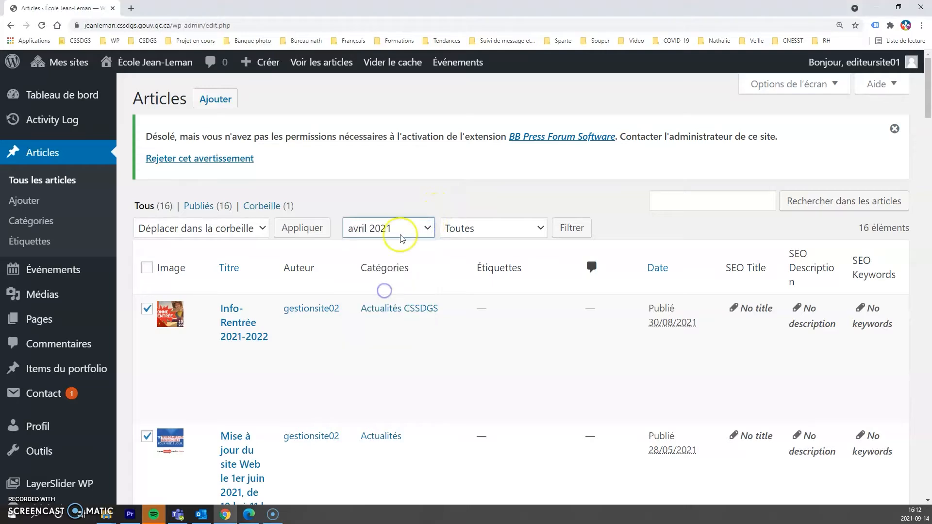
click(538, 228)
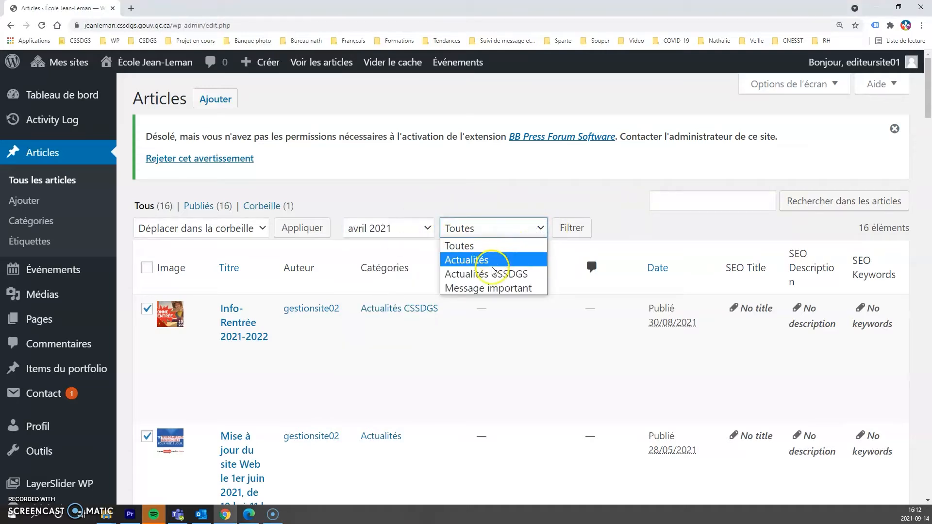
click(461, 260)
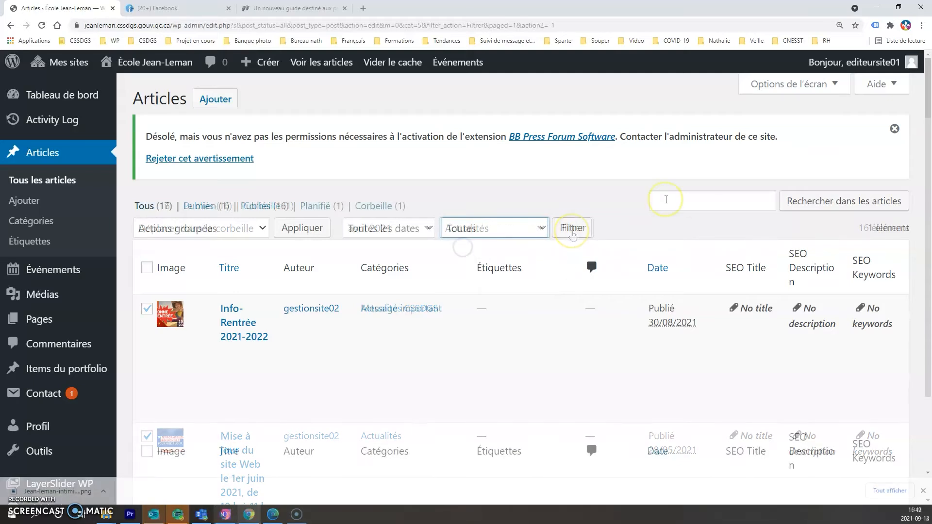
Search the articles for "rentree" and look through the matching articles
click(697, 201)
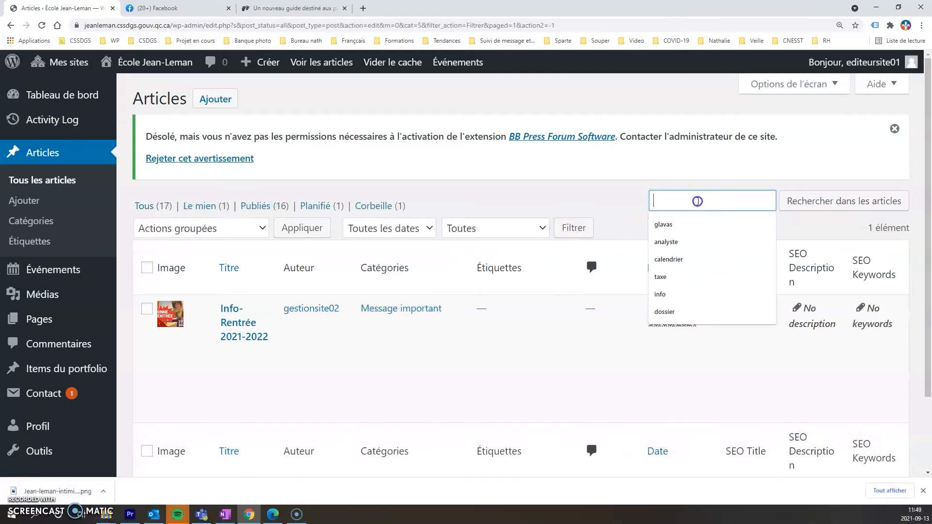
text(r)
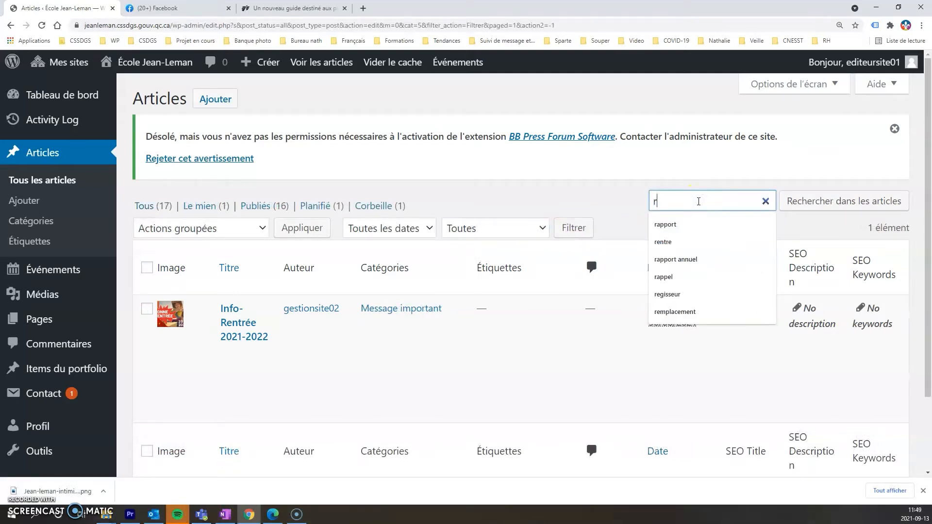
text(entree)
click(838, 204)
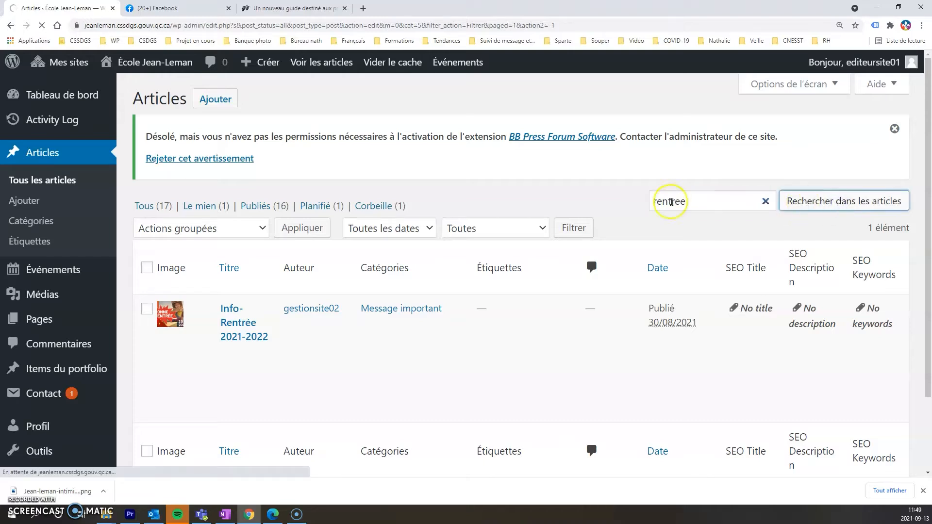
scroll(264, 403, down, 1)
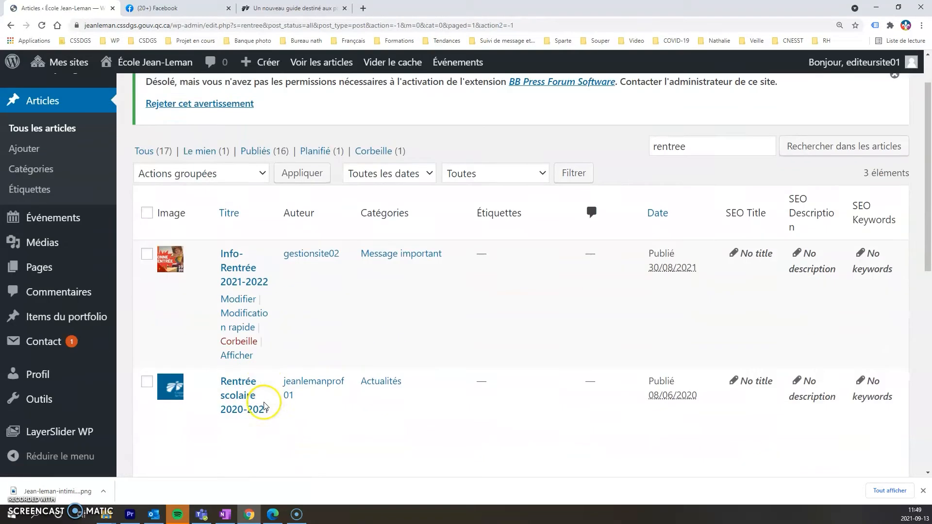
scroll(265, 406, down, 2)
scroll(306, 422, down, 2)
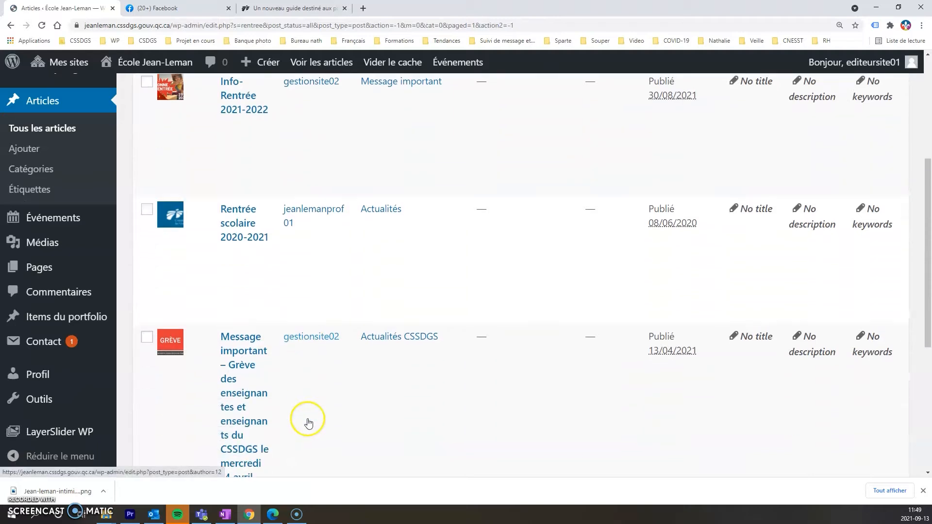
scroll(308, 422, down, 1)
scroll(308, 422, up, 2)
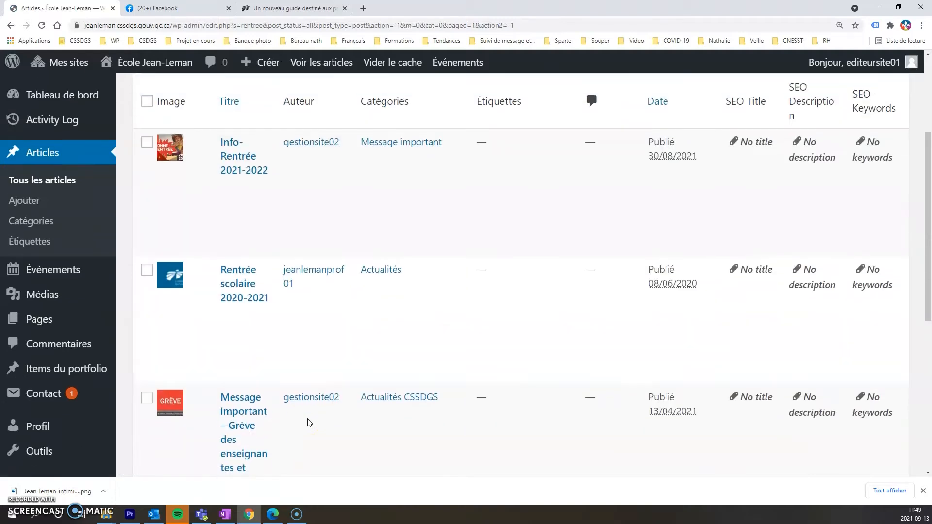
scroll(309, 422, up, 1)
scroll(361, 260, up, 3)
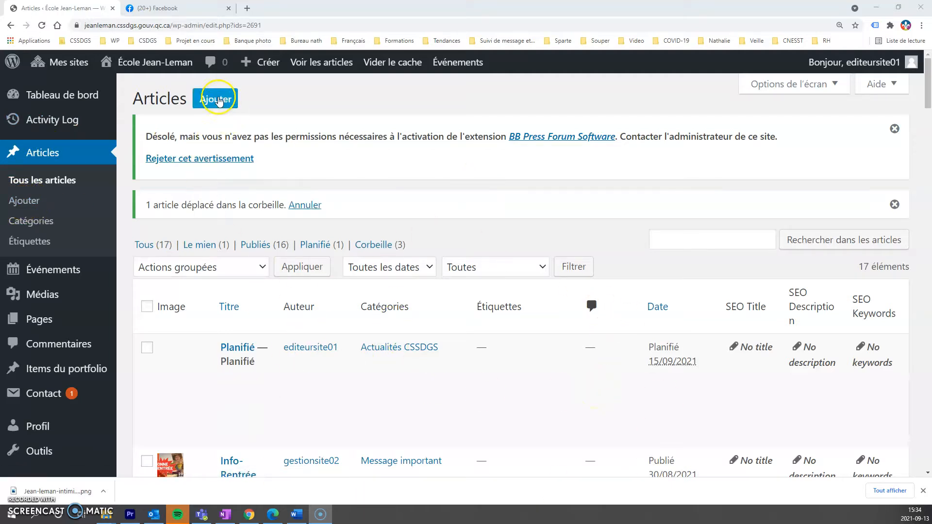
Create an article titled "Un nouveau guide destiné aux parents d’enfants de 6 à 17 ans pour faire face à l’intimidation" with permalink slug guide-intimidation
click(216, 100)
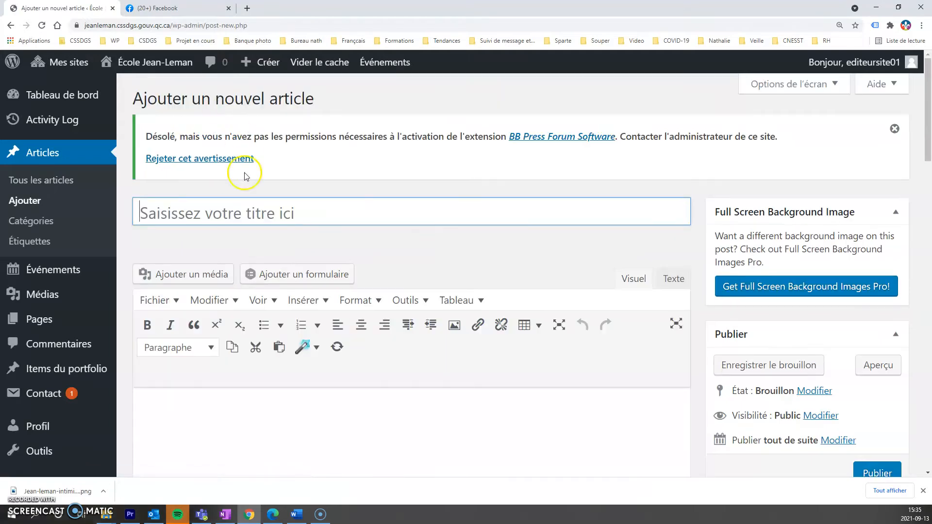
click(192, 211)
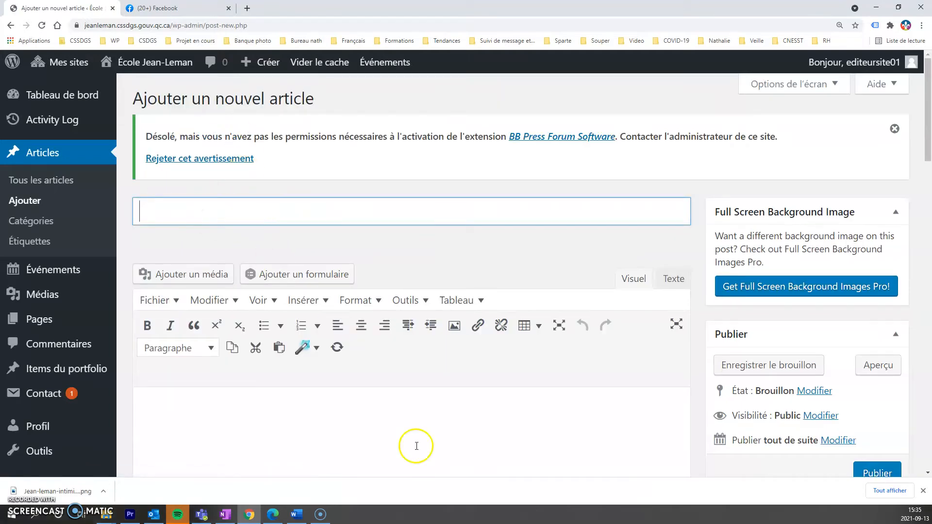
key(ctrl+v)
click(171, 414)
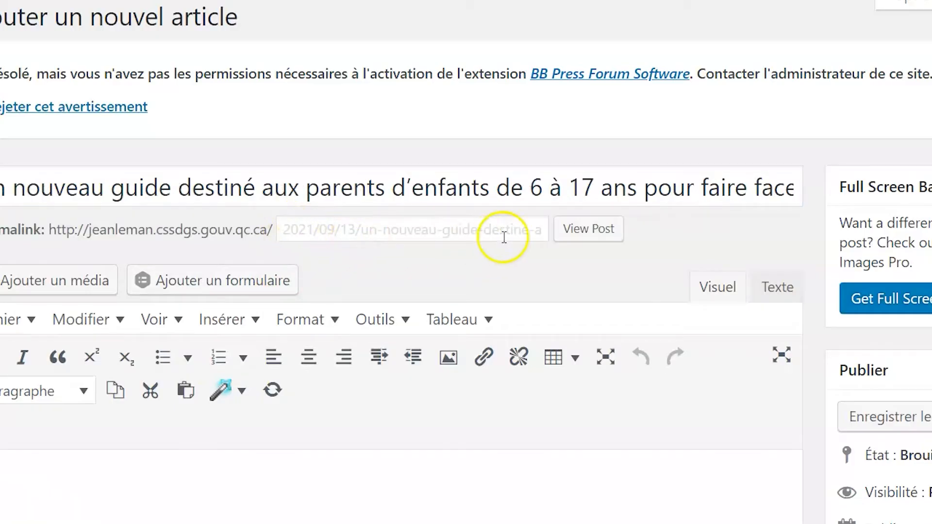
click(390, 229)
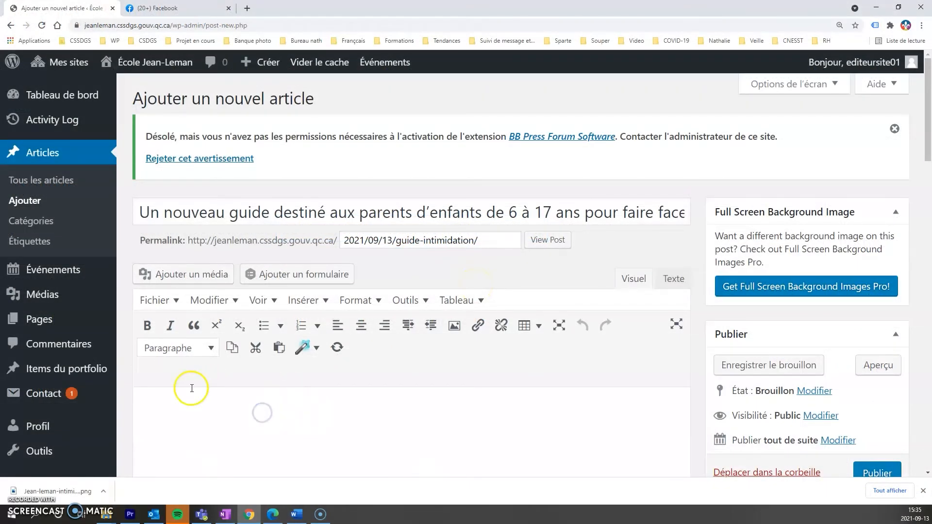
Switch to the Word document Article-Intimidation.docx and copy the body paragraph below the title, including the benado.org link
click(297, 514)
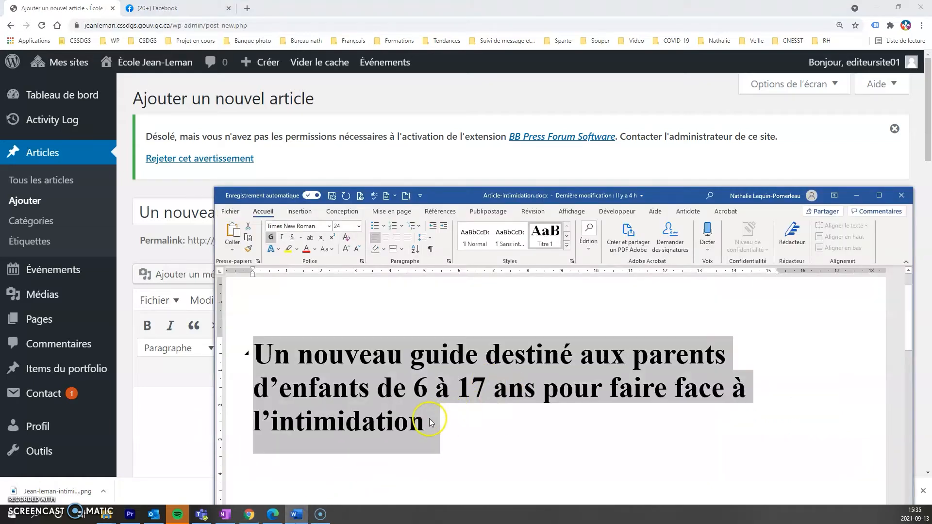
scroll(432, 418, down, 3)
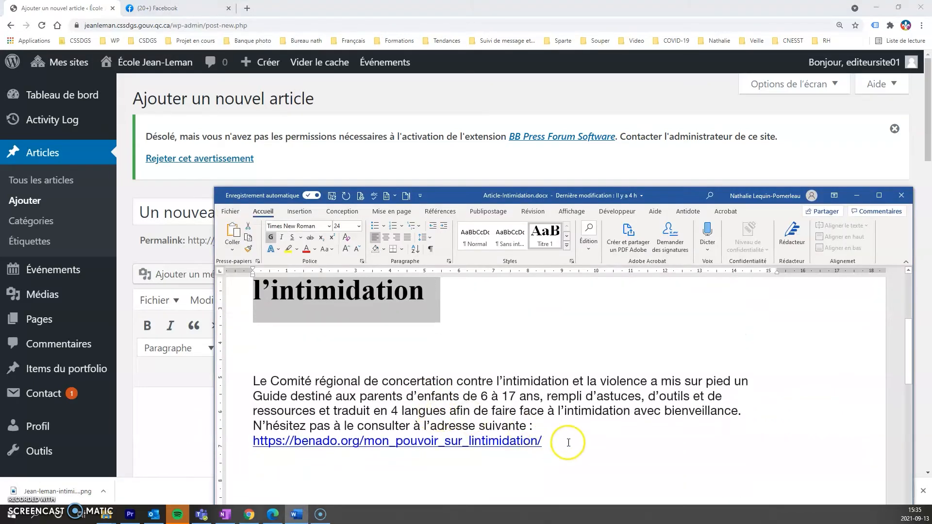
drag(537, 441, 248, 380)
key(ctrl+c)
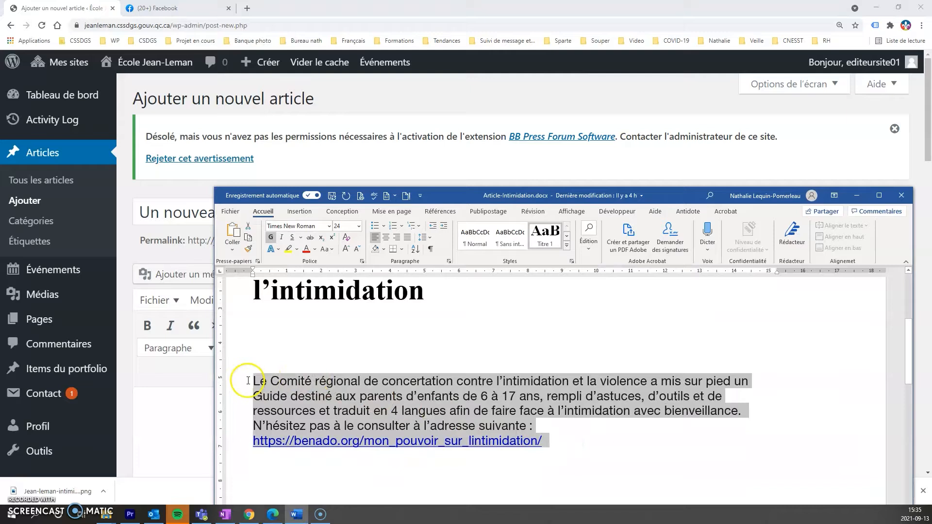
right_click(309, 401)
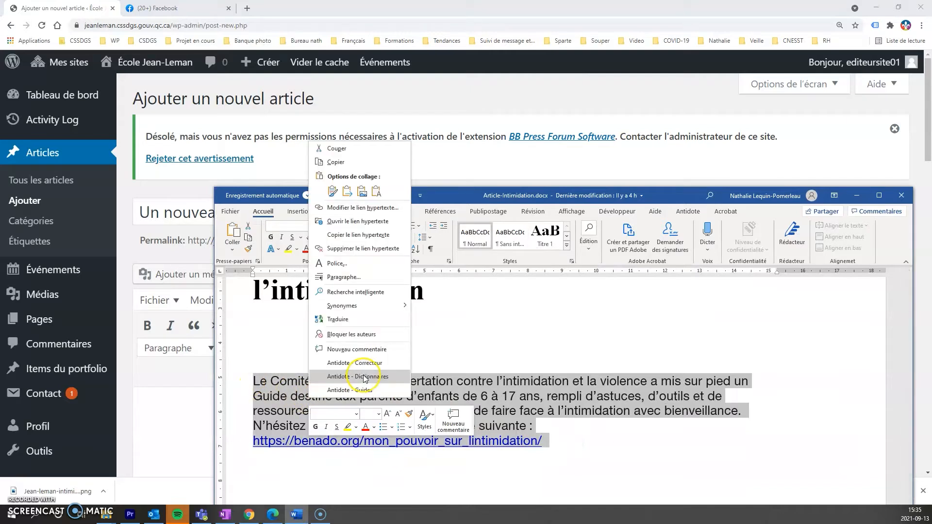
click(341, 163)
Paste the copied paragraph with its link into the body of the new article
click(175, 404)
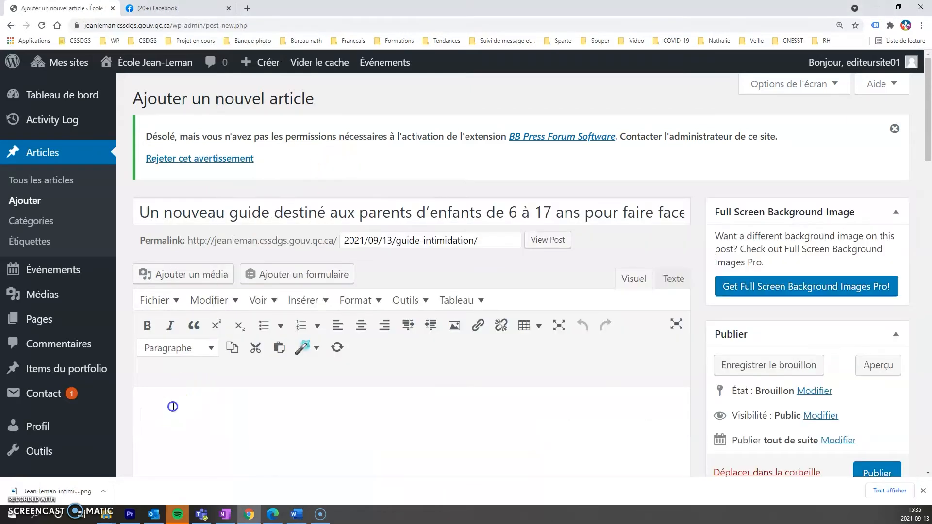
right_click(173, 407)
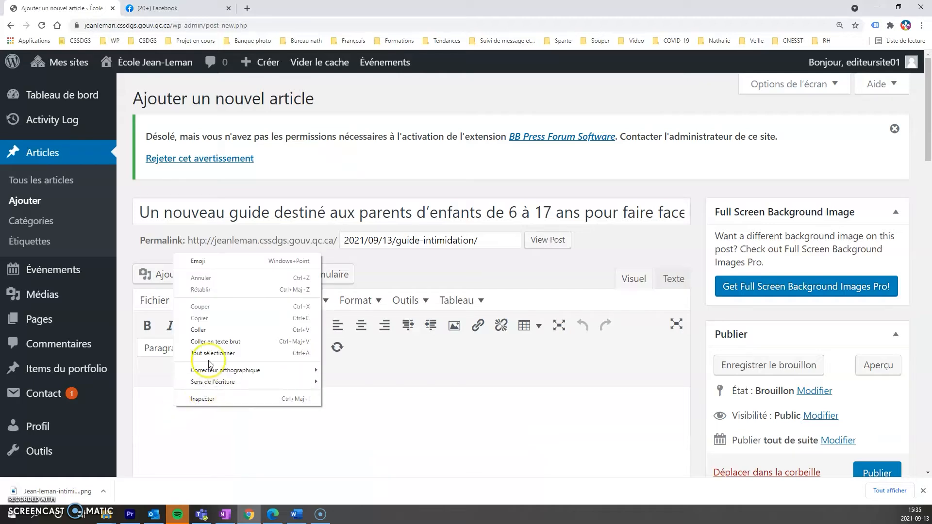
click(200, 329)
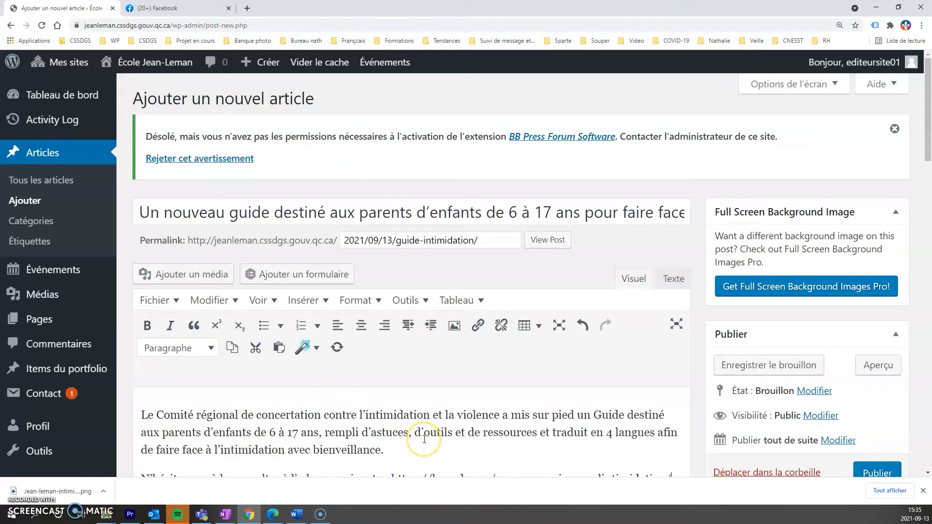
scroll(424, 439, down, 2)
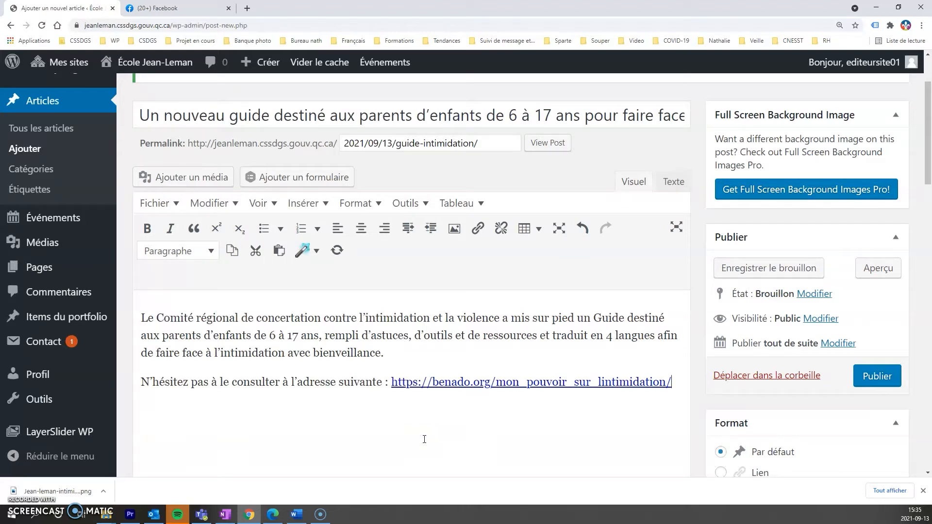
click(438, 440)
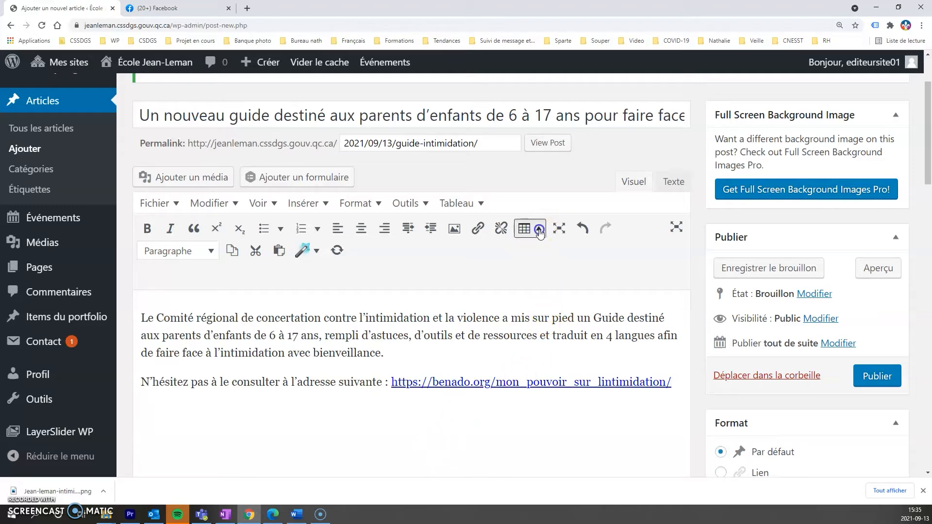
click(540, 232)
mouse_move(534, 253)
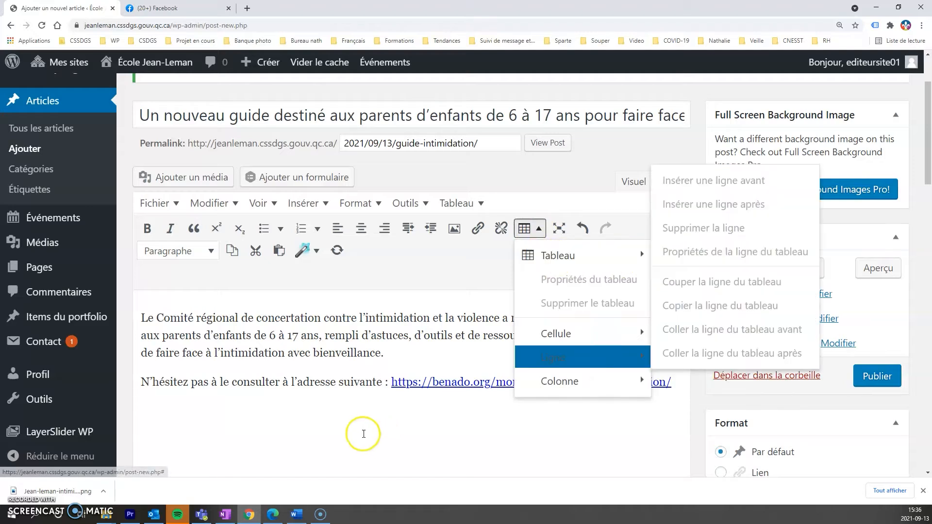
click(363, 434)
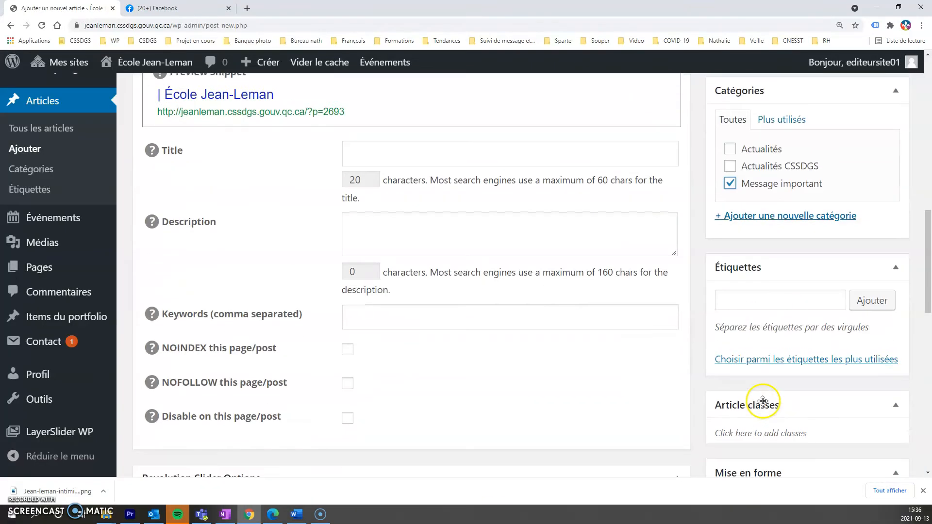
Set the important message's display period from 09/13/2021 to 09/17/2021
scroll(766, 406, down, 6)
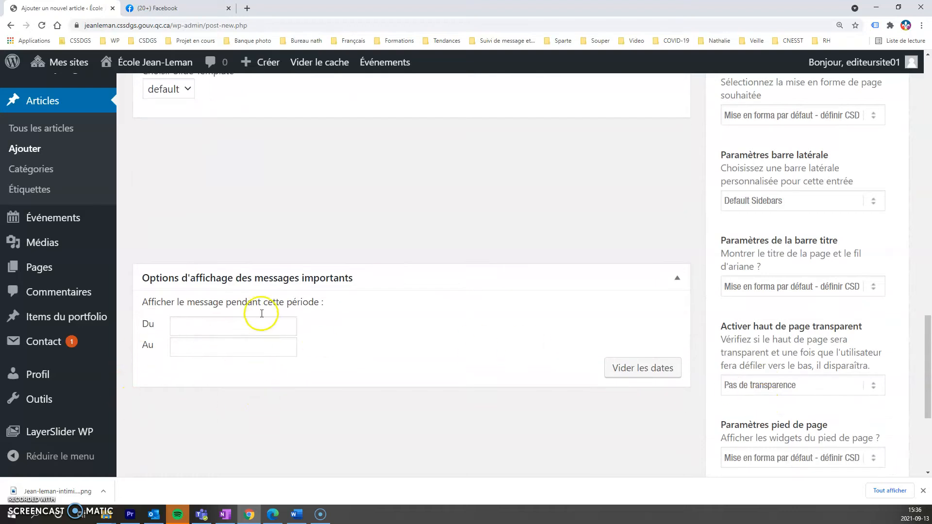
click(213, 325)
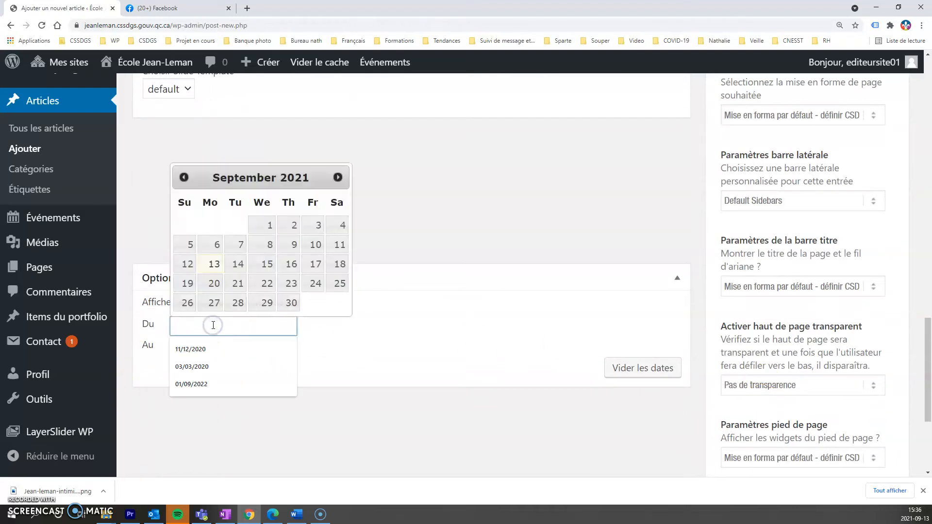
click(214, 265)
click(210, 344)
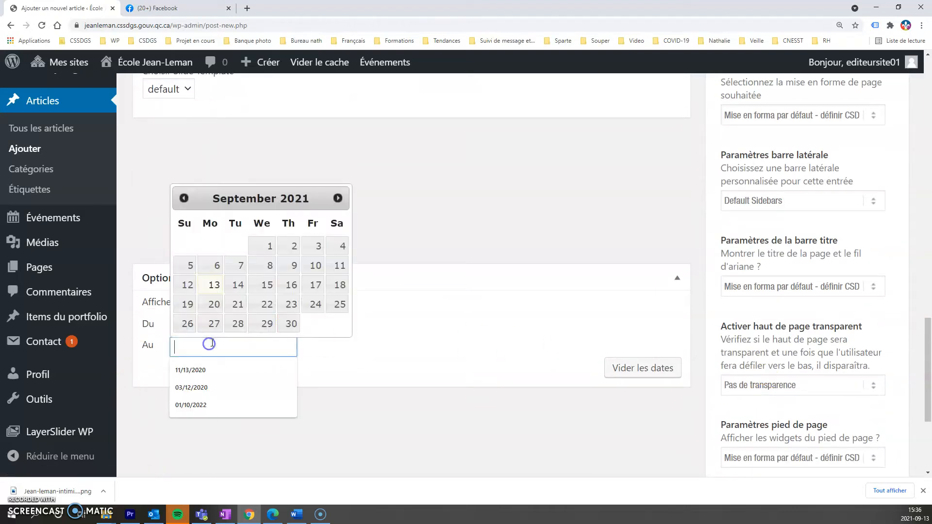
click(313, 289)
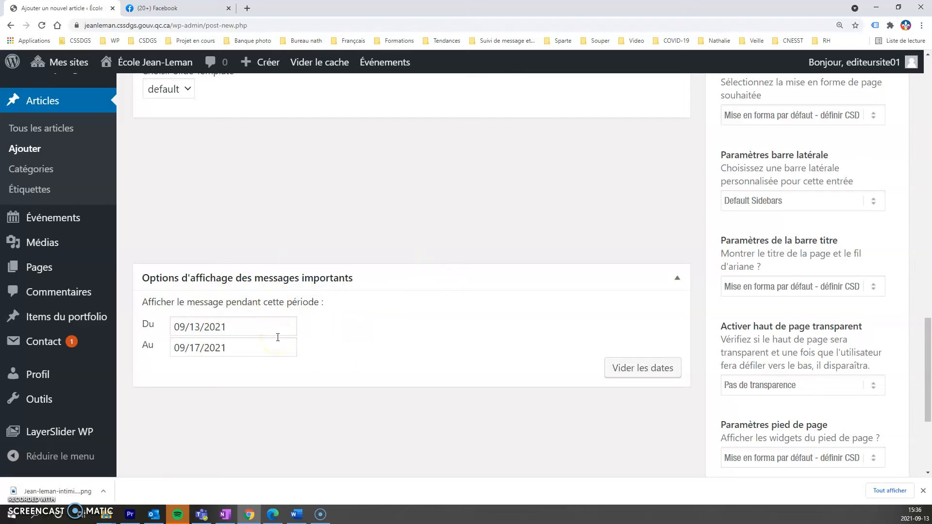
scroll(559, 239, up, 3)
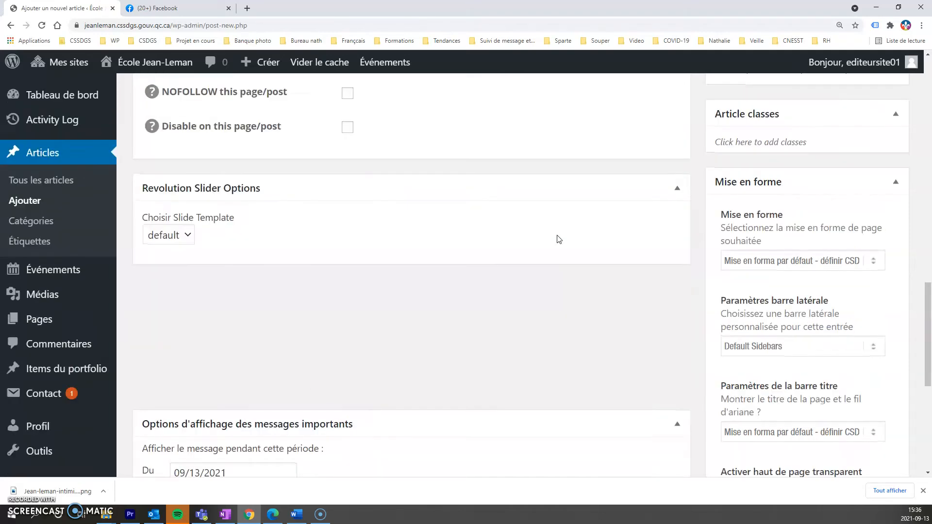
scroll(557, 241, up, 7)
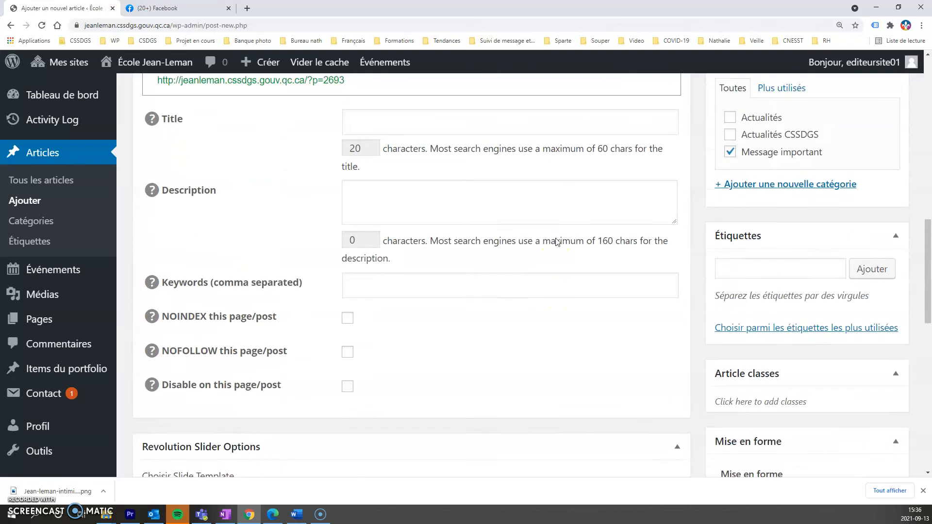
Assign the article to the Actualités category instead of Message important and set the "Mon pouvoir sur l'intimidation" image as its featured image
click(730, 198)
click(730, 234)
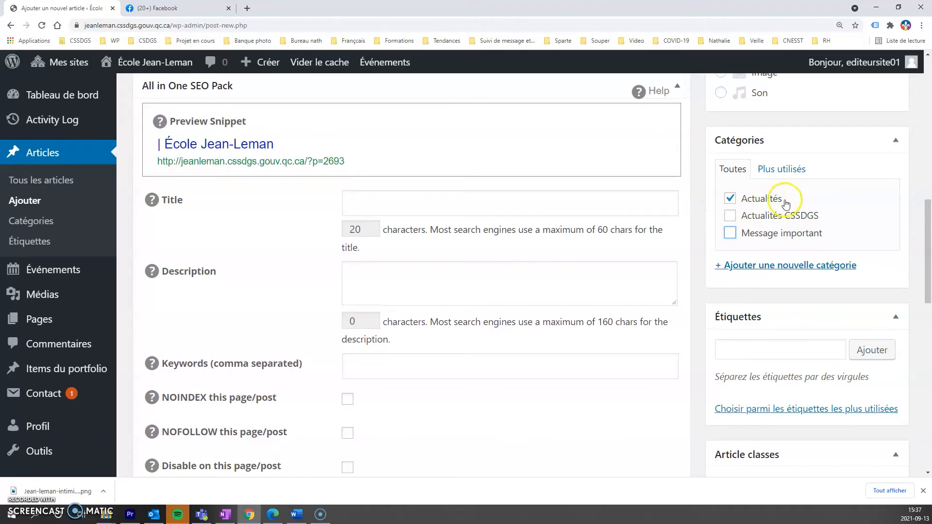
scroll(817, 322, down, 4)
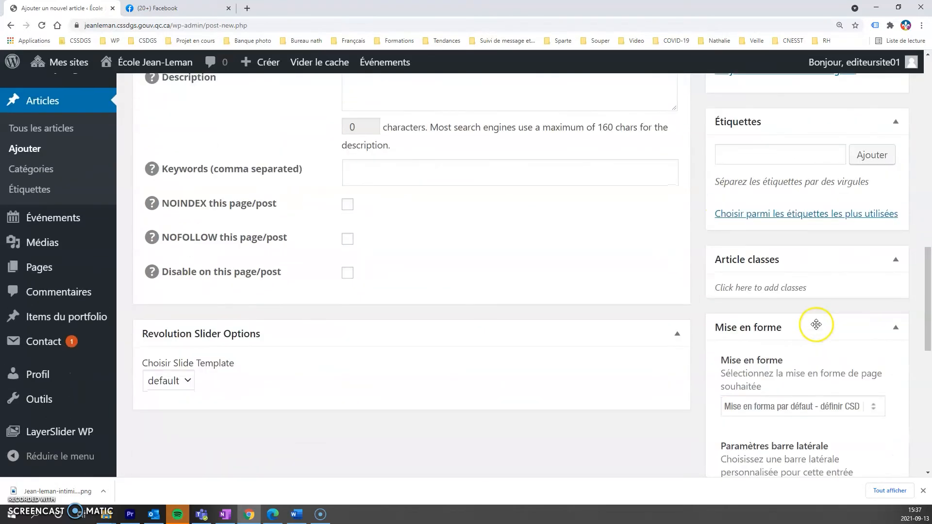
scroll(816, 324, down, 6)
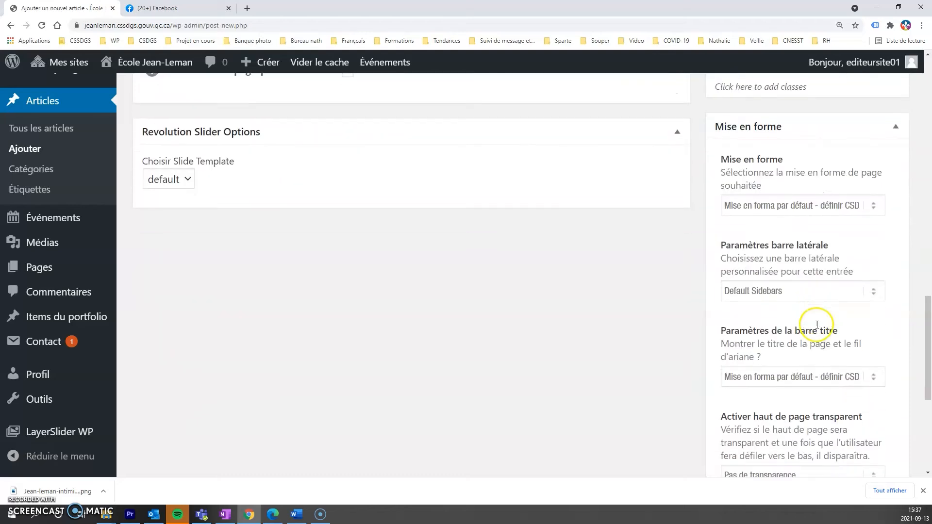
scroll(817, 324, down, 4)
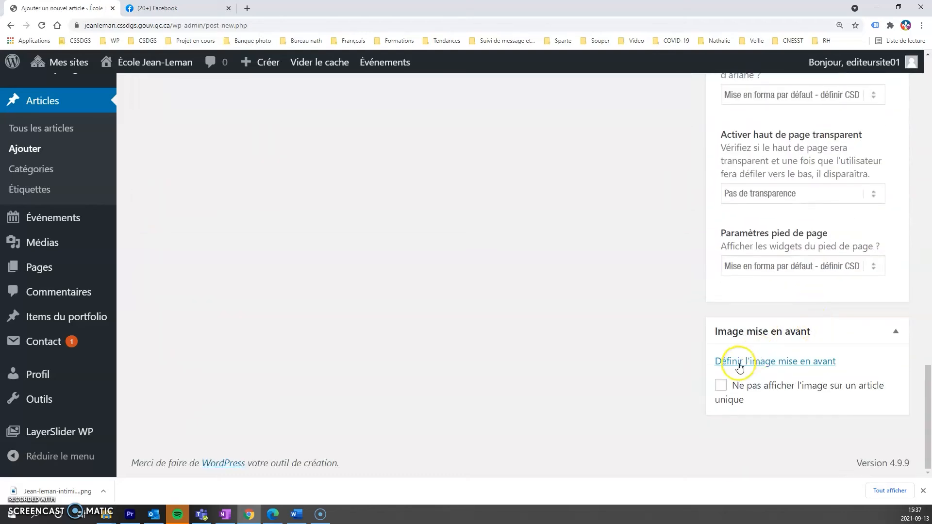
click(785, 364)
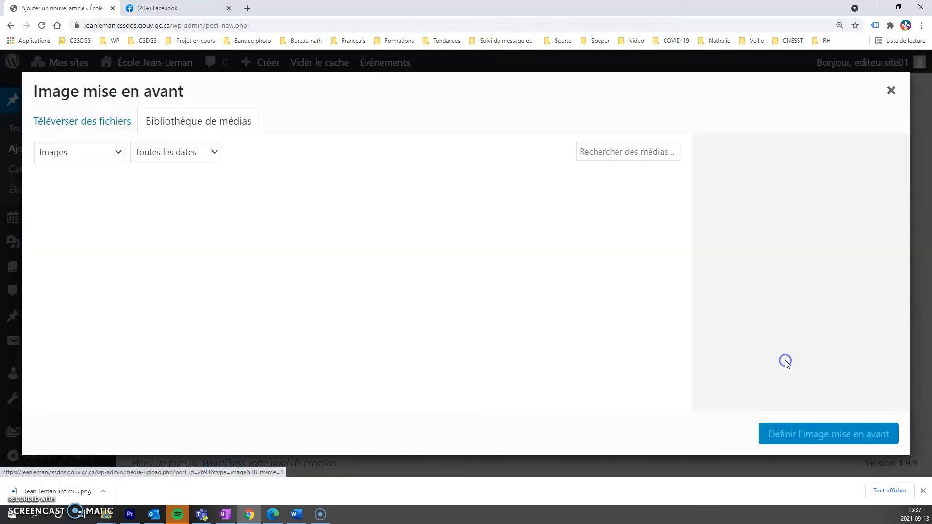
click(95, 206)
click(809, 436)
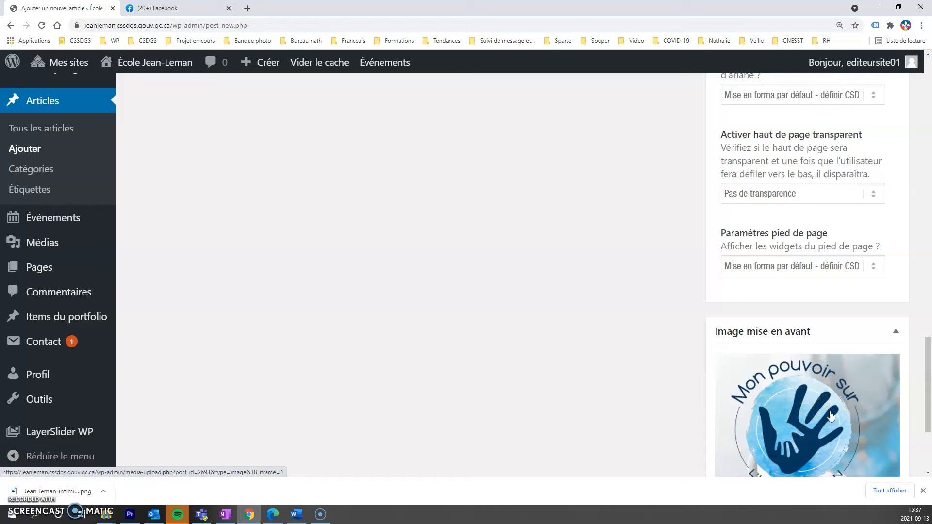
Save the article as a draft
scroll(619, 352, up, 10)
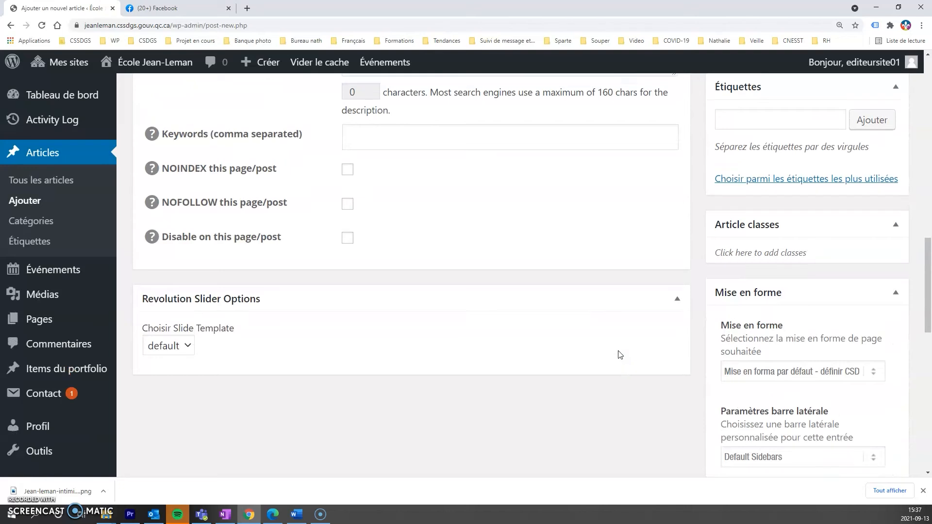
scroll(619, 351, up, 4)
scroll(619, 350, up, 1)
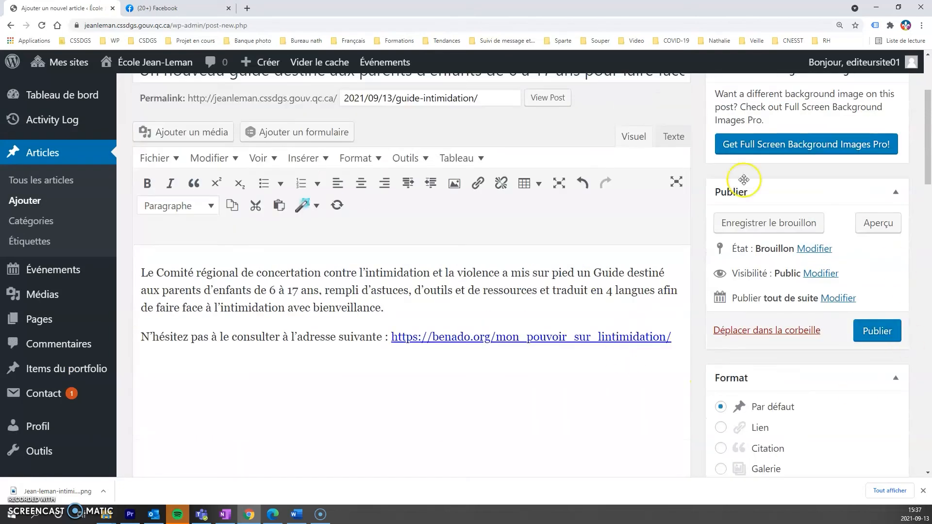
click(768, 223)
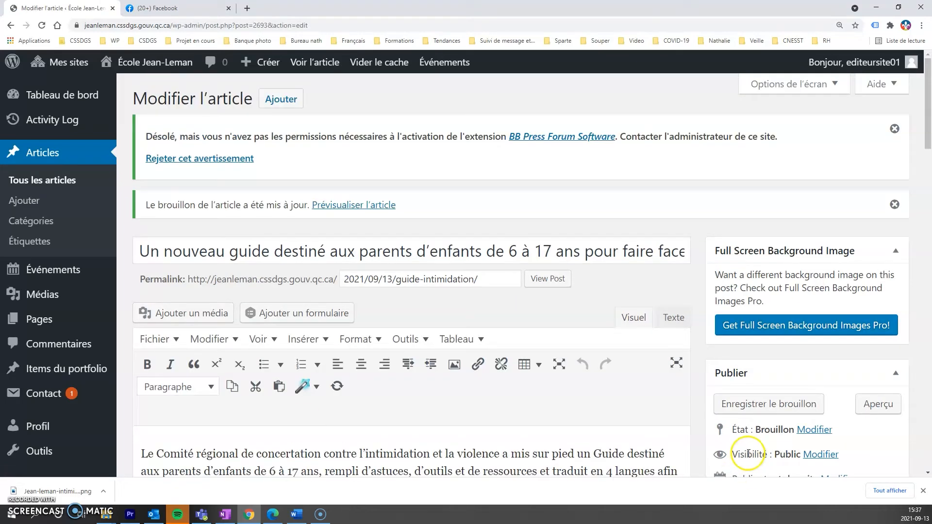
Confirm the article's publication date, publish it, and open the full article from the school's homepage
scroll(752, 454, down, 4)
click(833, 285)
drag(728, 306, 708, 307)
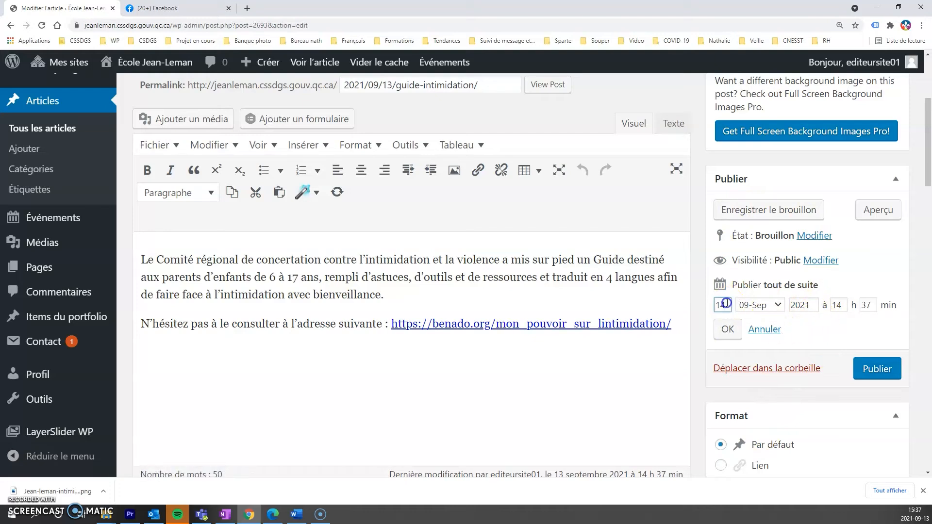
click(728, 329)
click(873, 317)
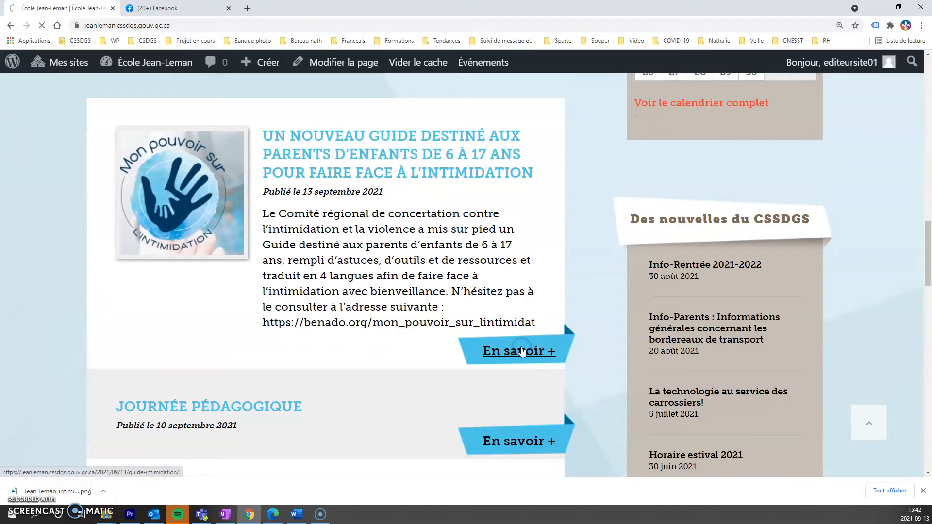
click(522, 351)
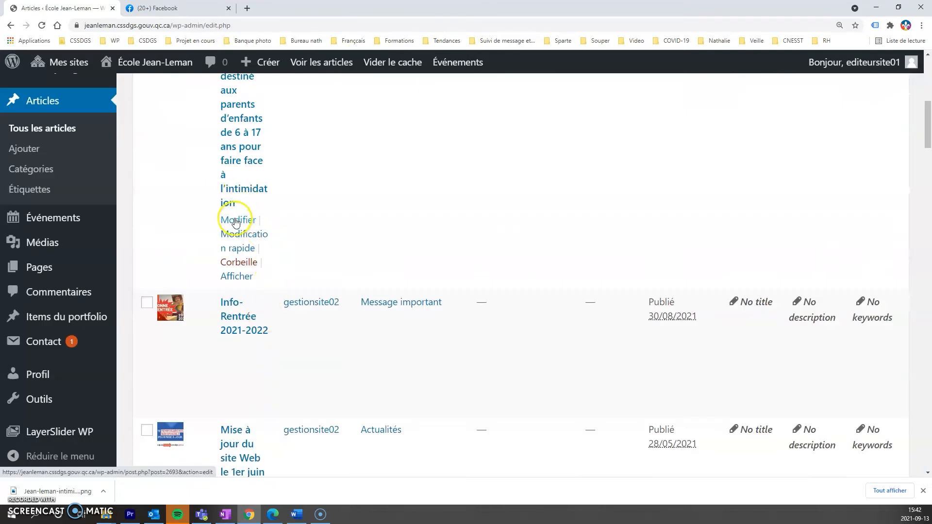
Edit the published guide article and change its title to read "Un nouveau guide destiné aux enfants de 6 à 12 ans pour faire face à l’intimidation"
click(237, 220)
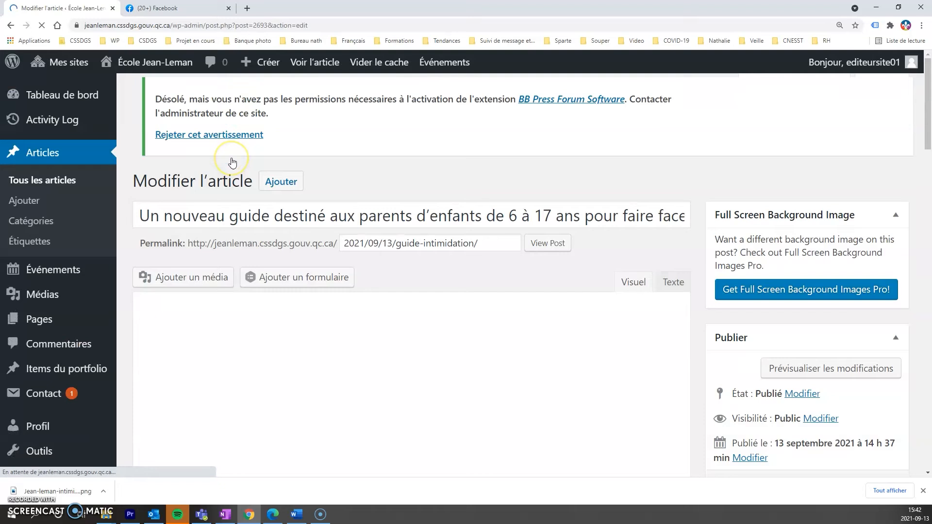
drag(360, 212, 429, 219)
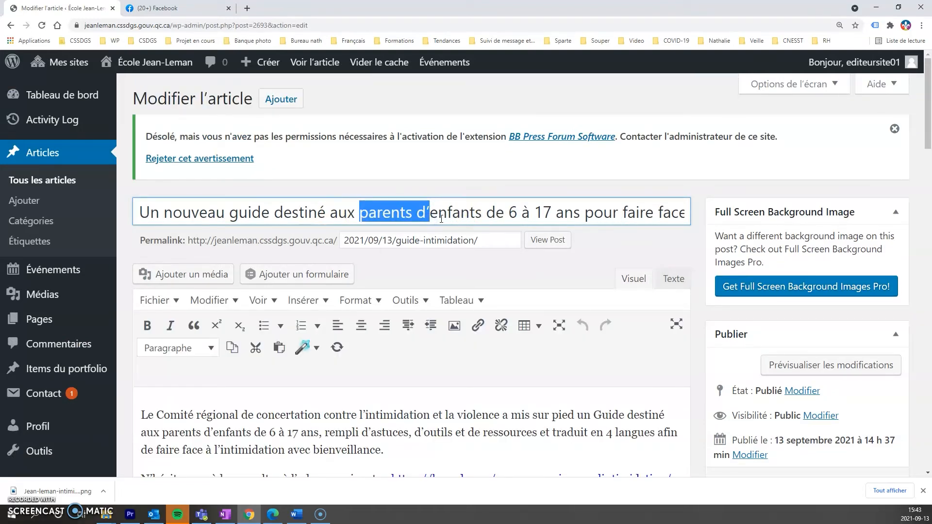
key(BackSpace)
click(415, 213)
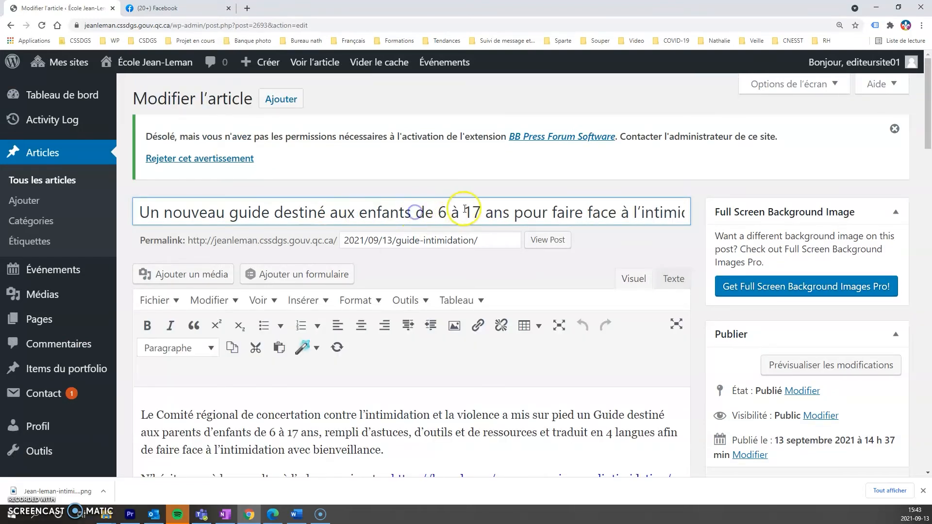
drag(461, 212, 483, 212)
text(12)
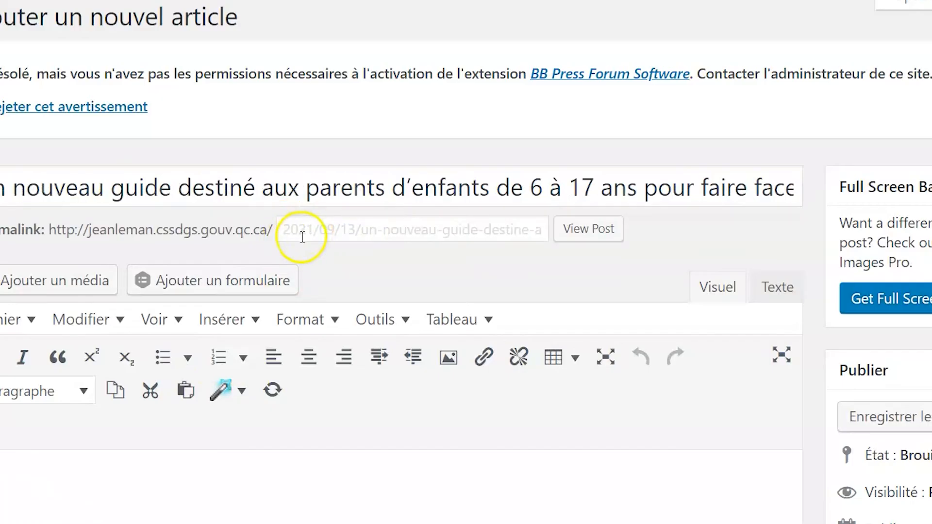
Change the article's permalink slug to guide-intimidation-enfants
click(416, 240)
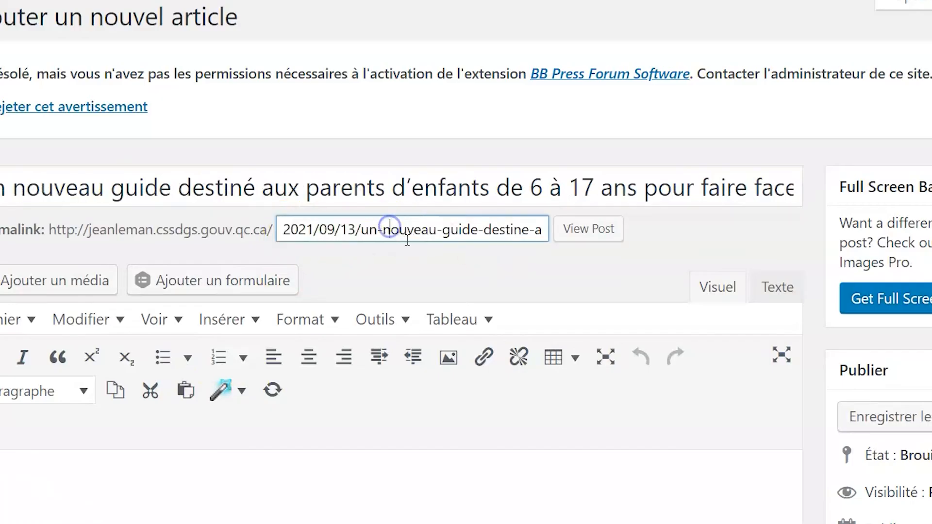
double_click(367, 231)
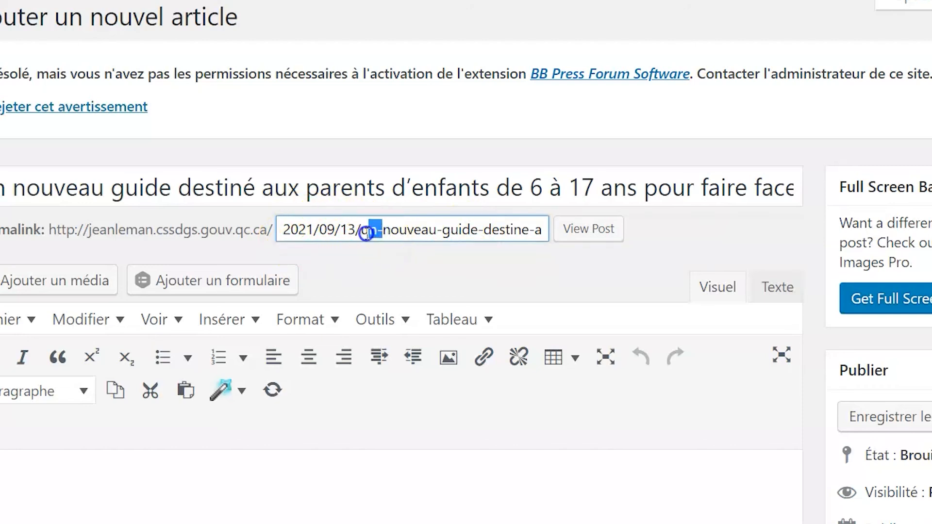
drag(441, 231, 470, 231)
key(BackSpace)
key(BackSpace)
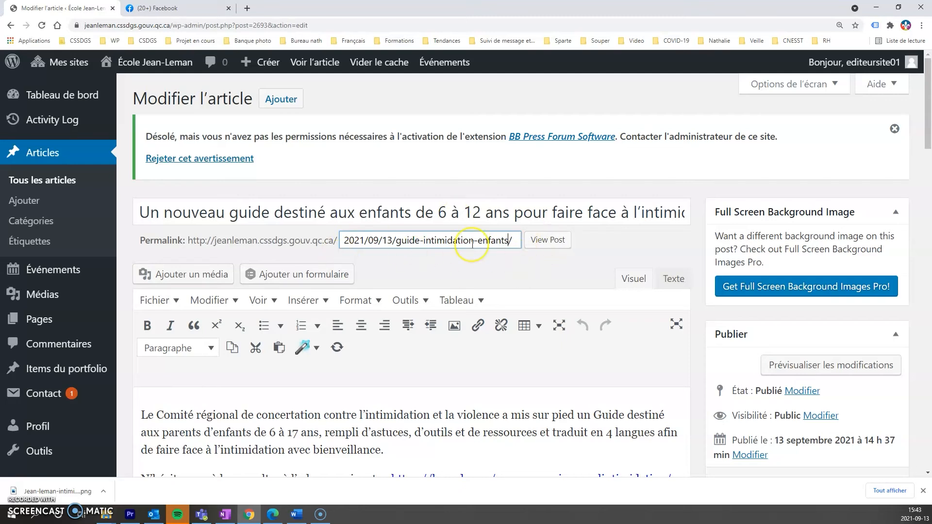
Reword the first body paragraph to say "aux enfants de 6 à 12 ans" and update the published article
scroll(375, 311, down, 1)
drag(299, 385, 295, 383)
text(2)
click(327, 378)
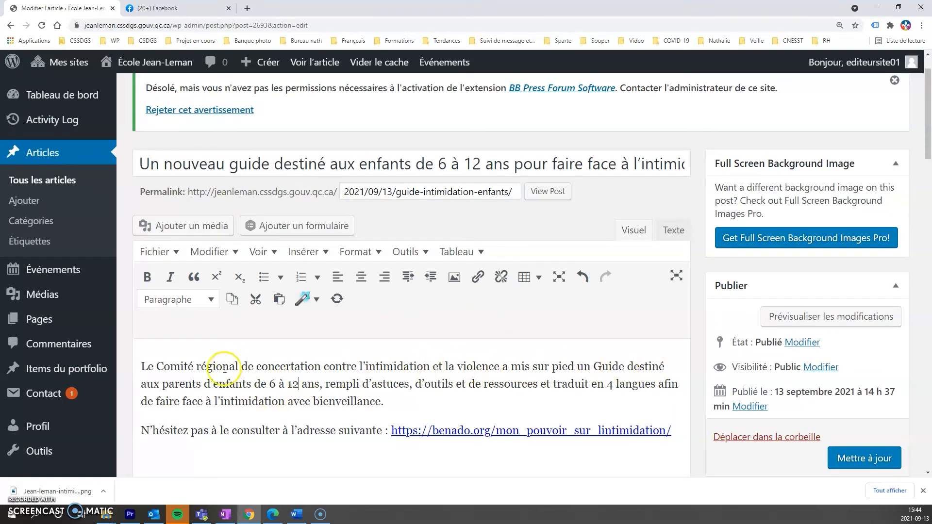
drag(213, 384, 182, 384)
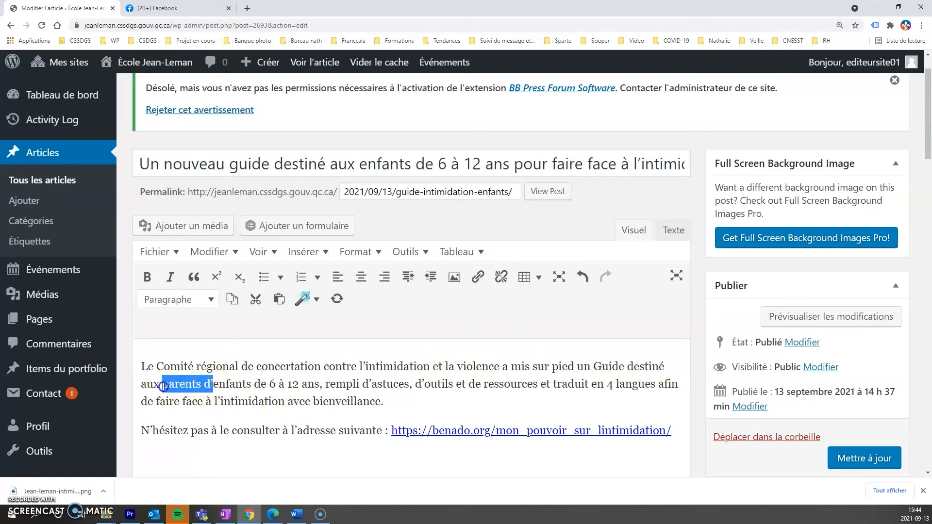
key(BackSpace)
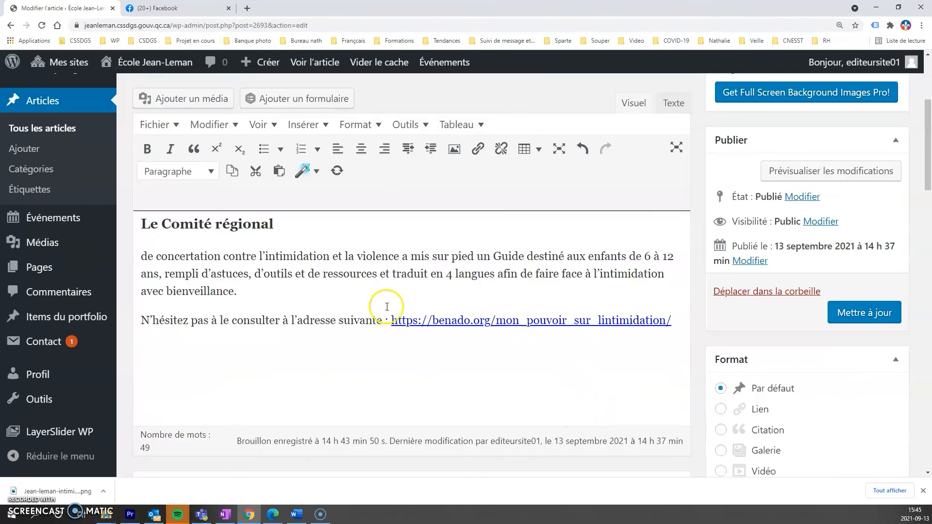
click(867, 313)
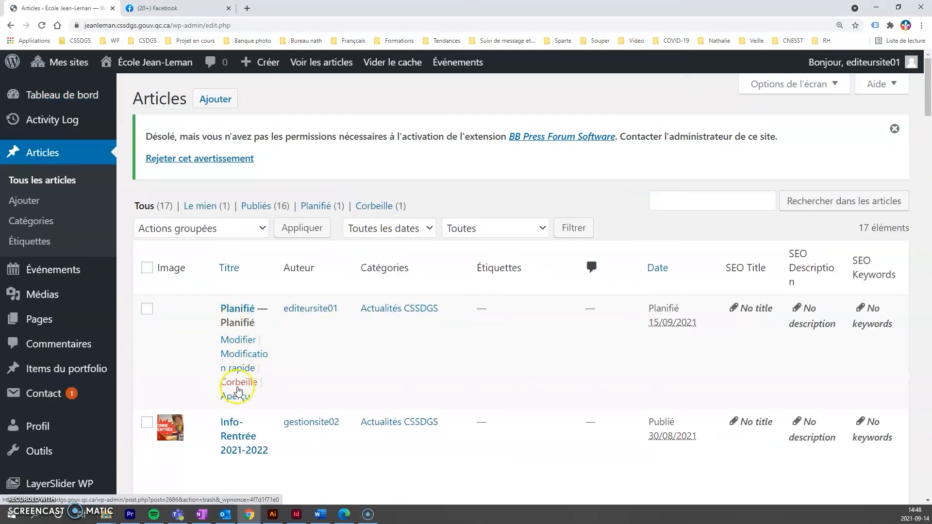
Move the scheduled article "Planifié" to the trash and delete it permanently from there
click(238, 384)
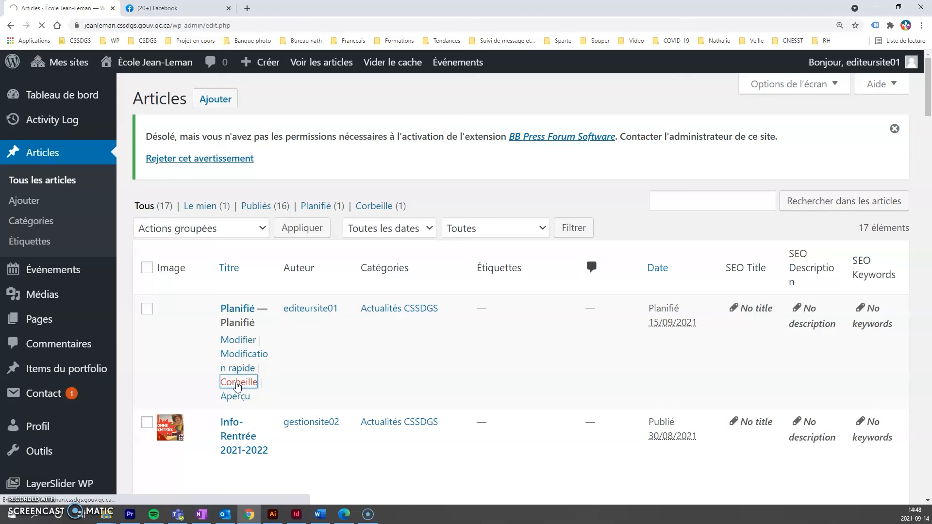
click(265, 247)
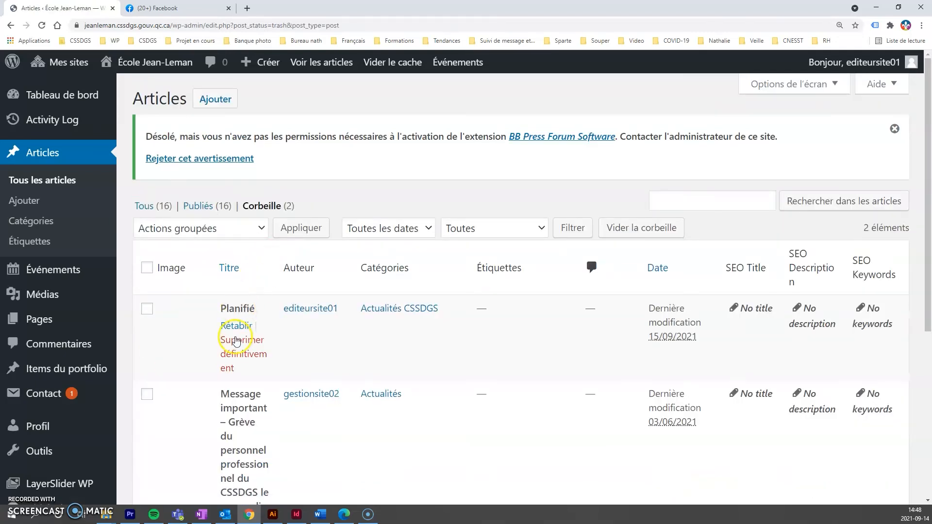
click(236, 341)
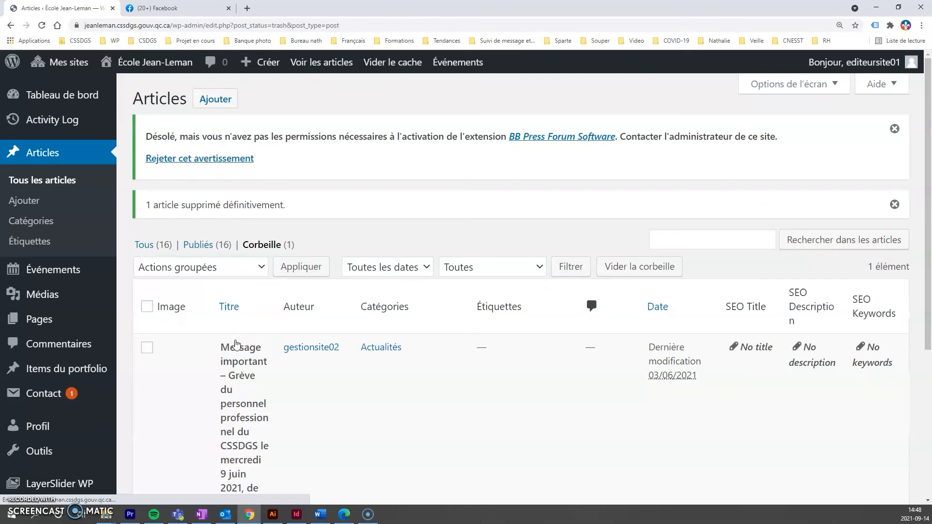
click(249, 253)
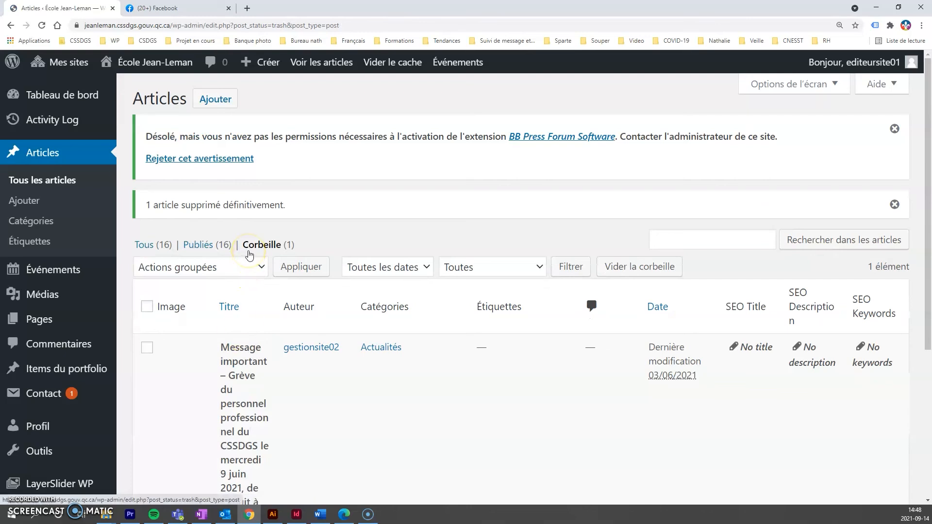